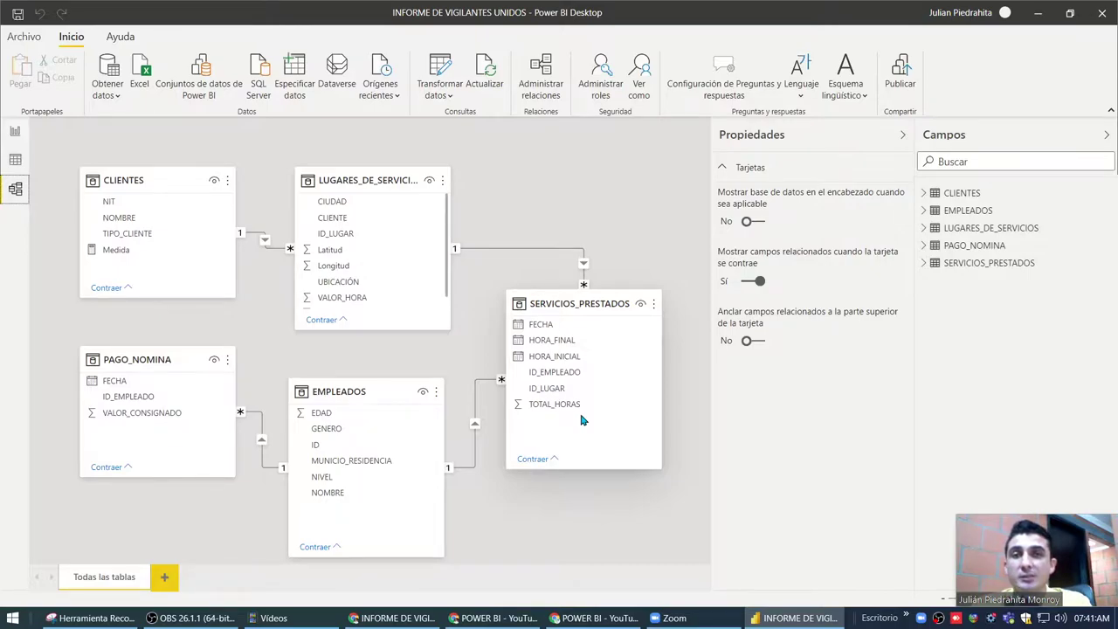
Open the Power BI video playlist in the browser, then return to the report's data model
left_click(502, 617)
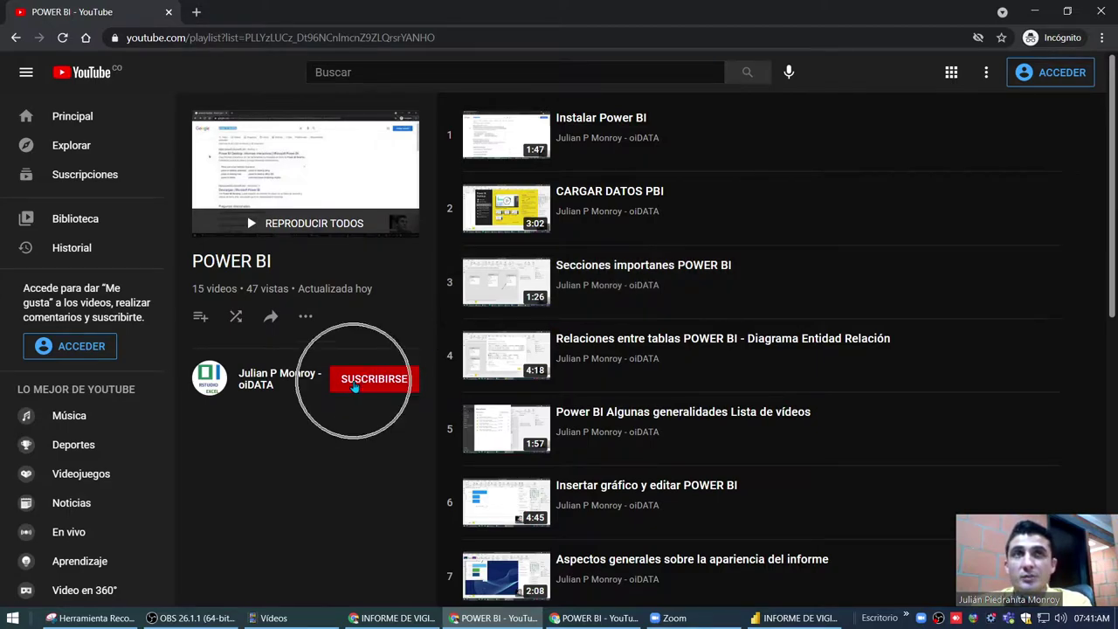
left_click(777, 618)
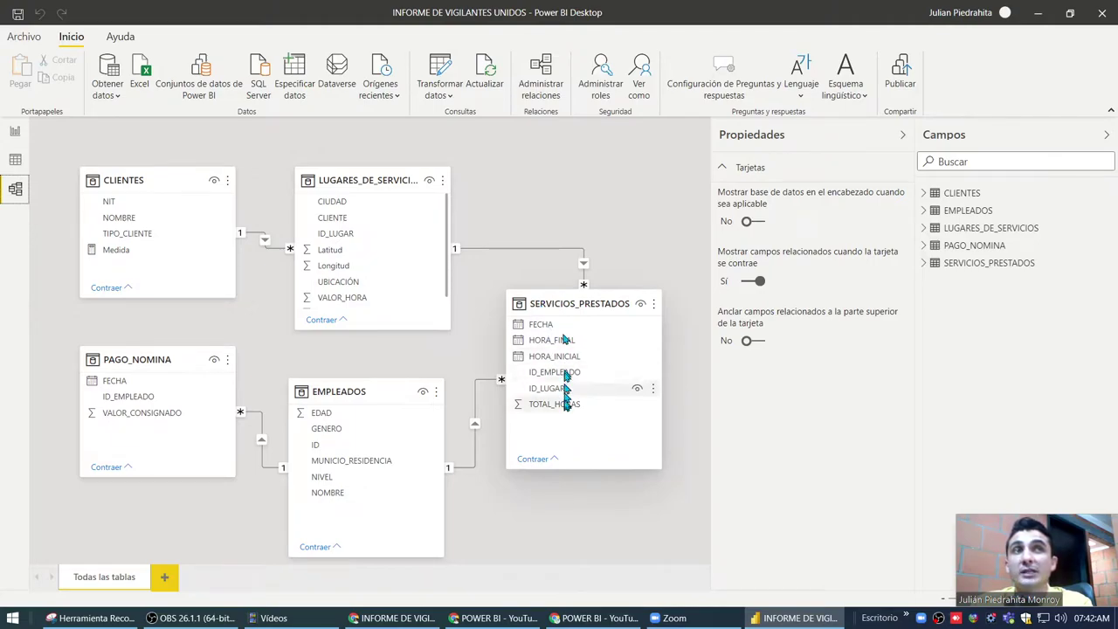
mouse_move(561, 314)
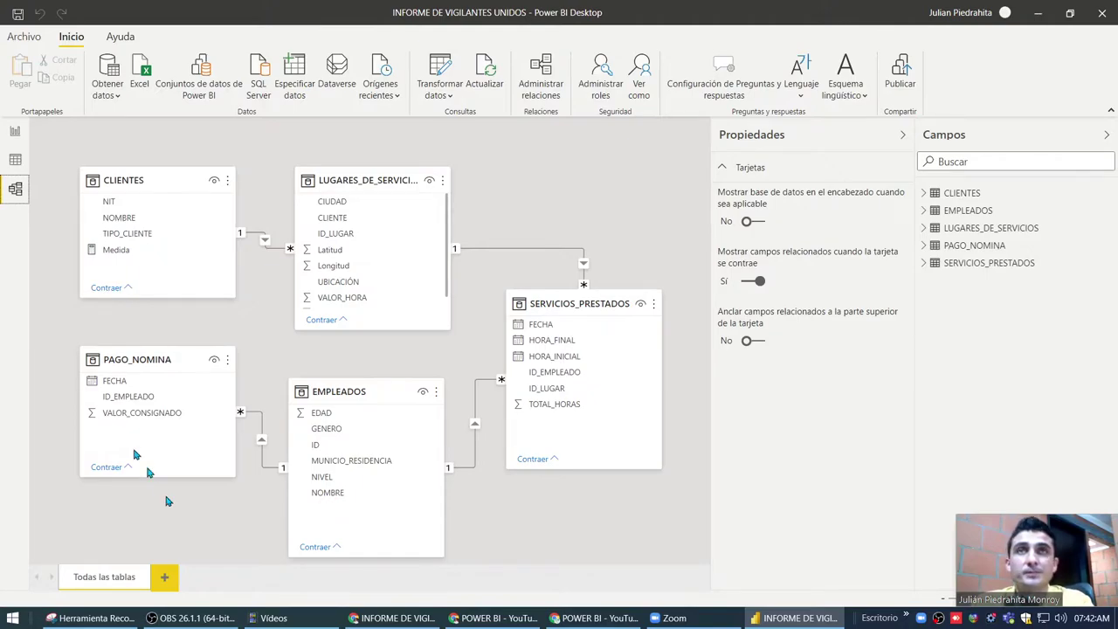
In Data view, browse the EMPLEADOS, LUGARES_DE_SERVICIOS, PAGO_NOMINA and SERVICIOS_PRESTADOS table rows
left_click(17, 161)
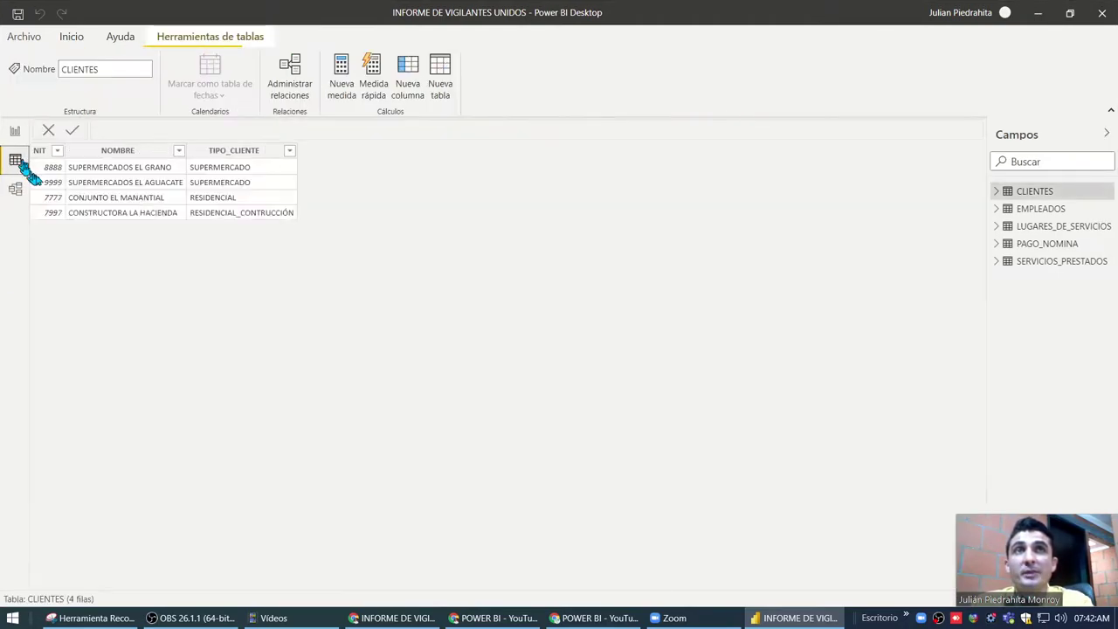
left_click(1025, 211)
left_click(1024, 227)
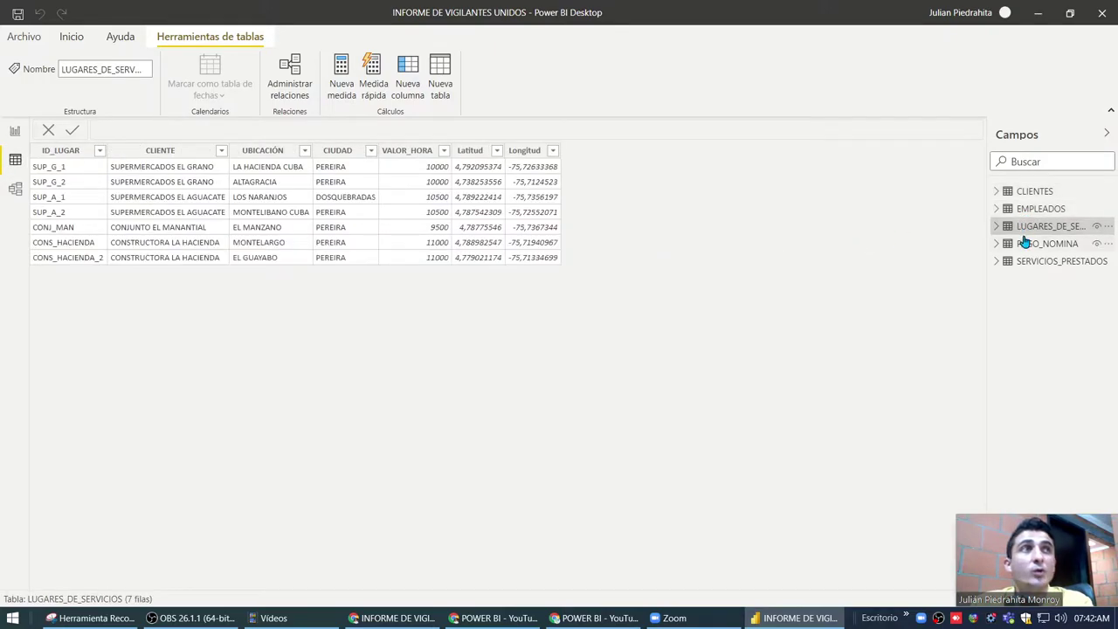
left_click(1024, 244)
left_click(1030, 261)
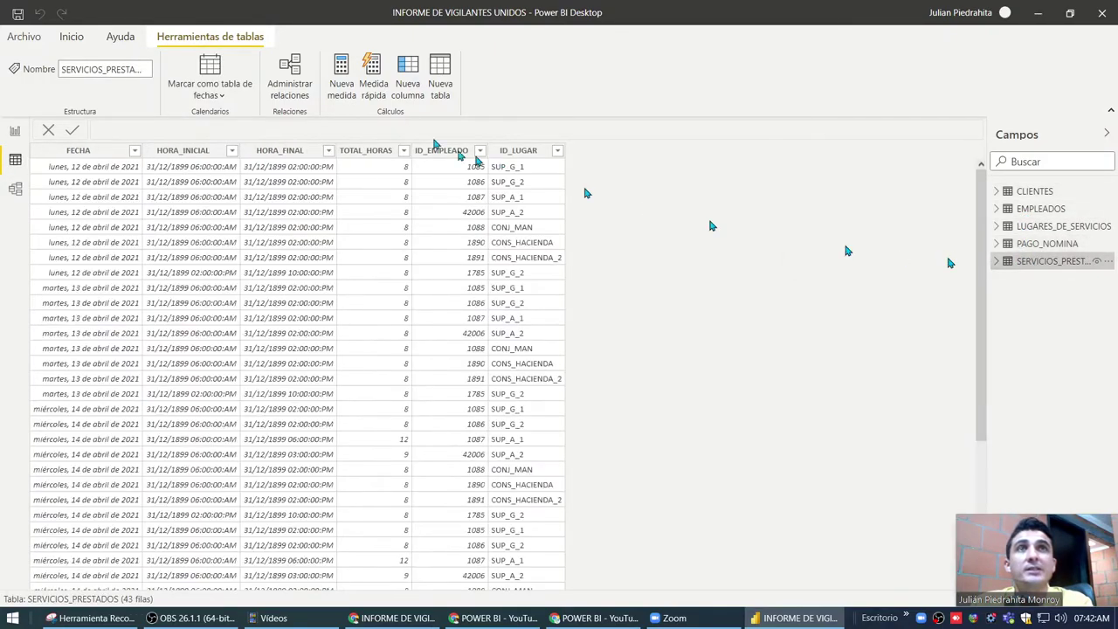
Try the Nueva medida command, then go back to the report pages with charts
left_click(341, 93)
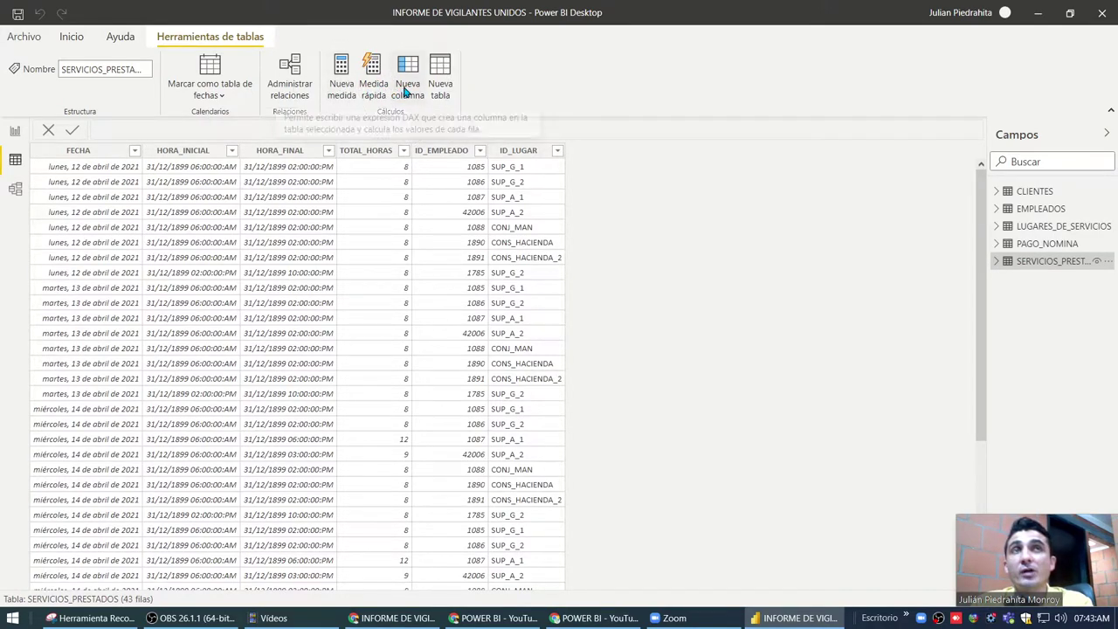
left_click(345, 87)
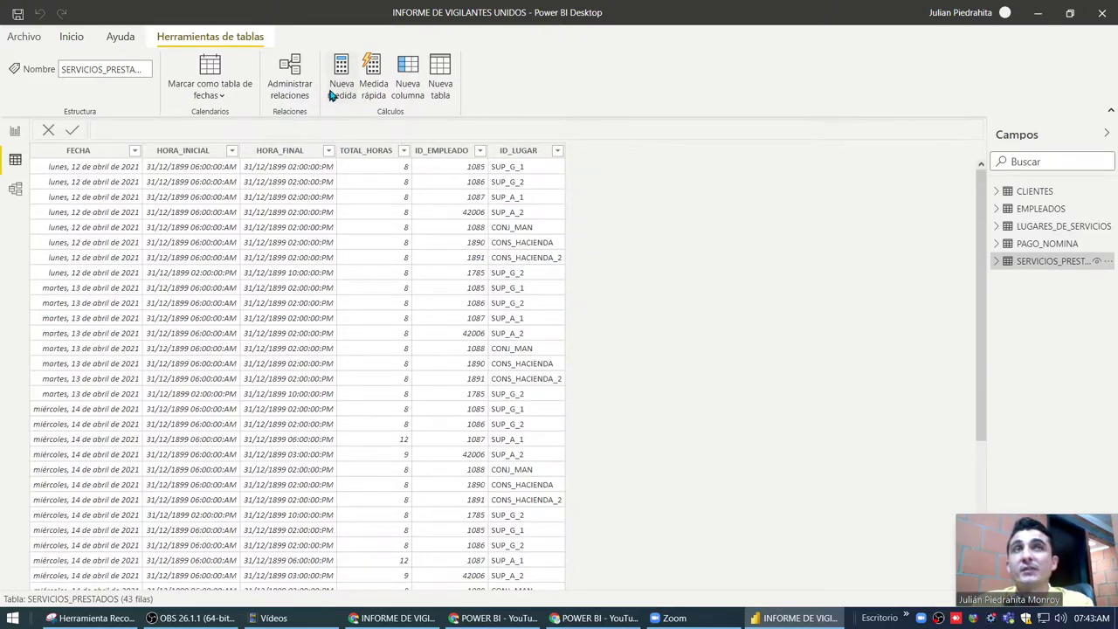
left_click(14, 133)
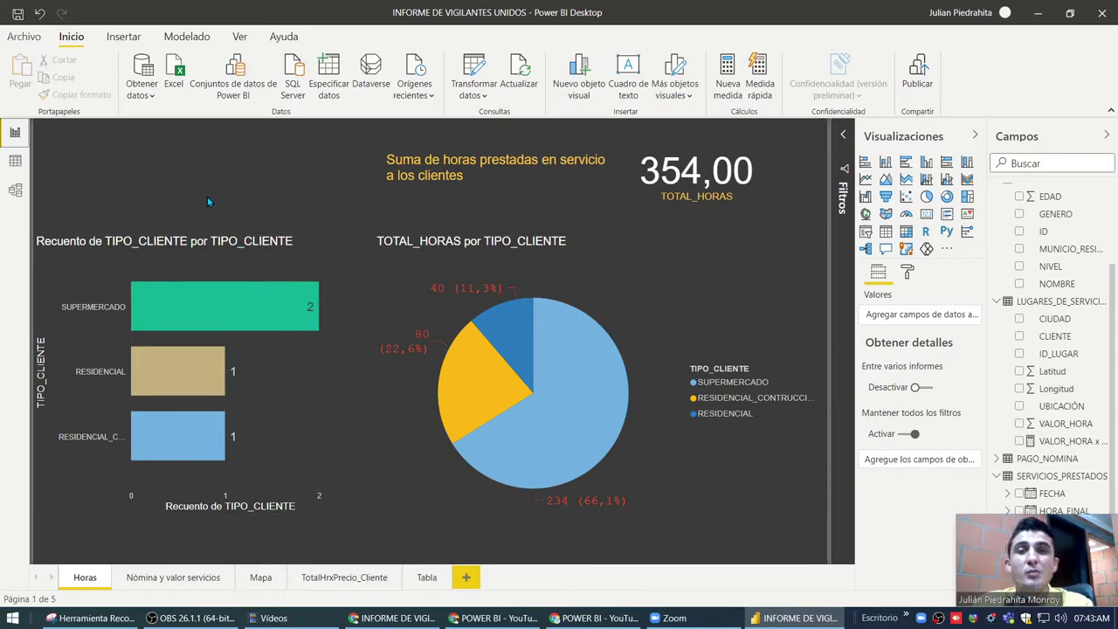
Select the TOTAL_HORAS card, filter by RESIDENCIAL, then by SUPERMERCADO so total hours reads 234,00
left_click(676, 185)
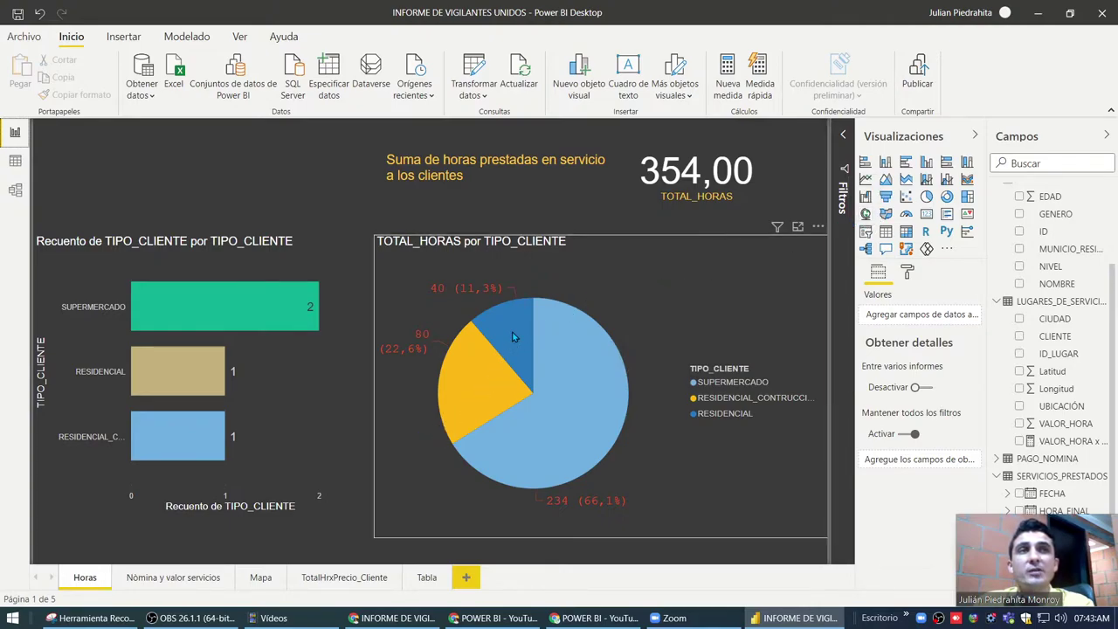
mouse_move(500, 327)
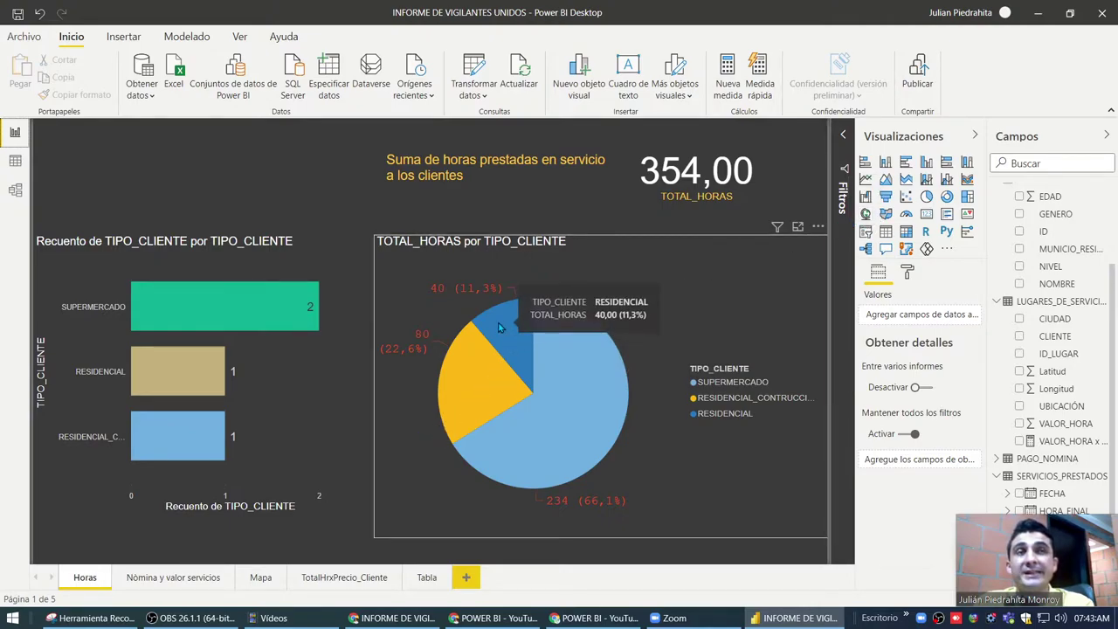
left_click(501, 328)
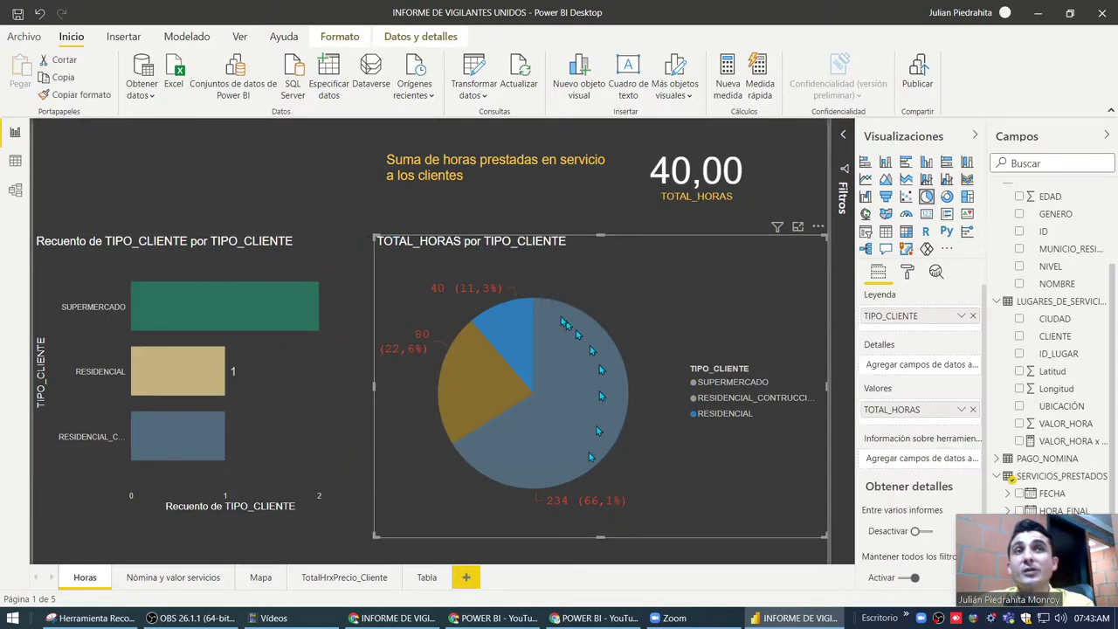
left_click(240, 313)
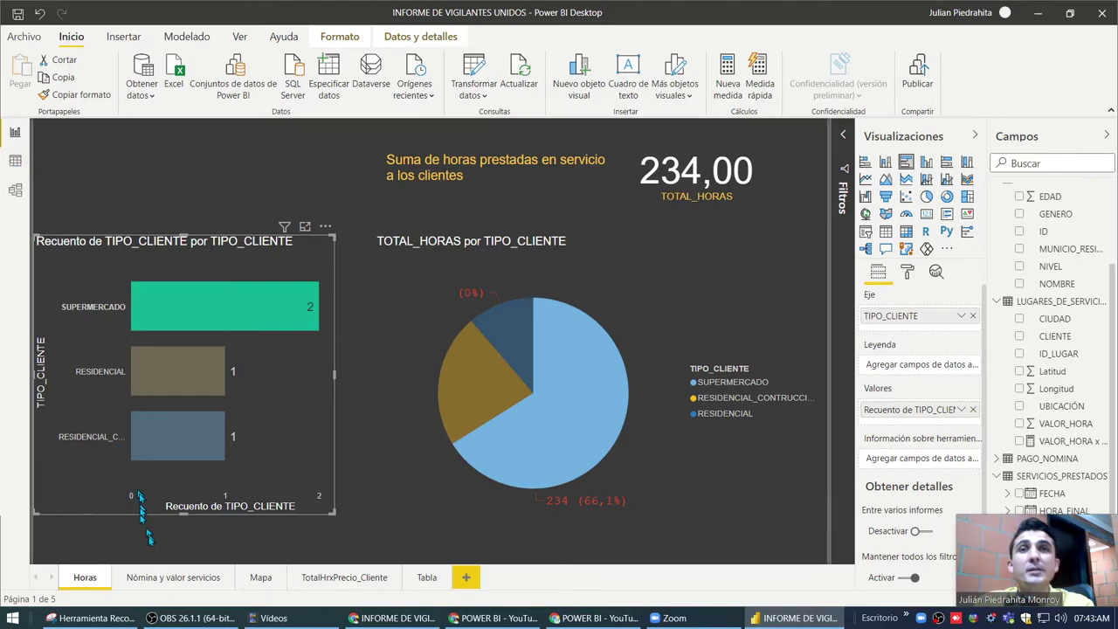
View the Nómina y valor servicios page and its Campos fields, then move to the Mapa page
left_click(151, 579)
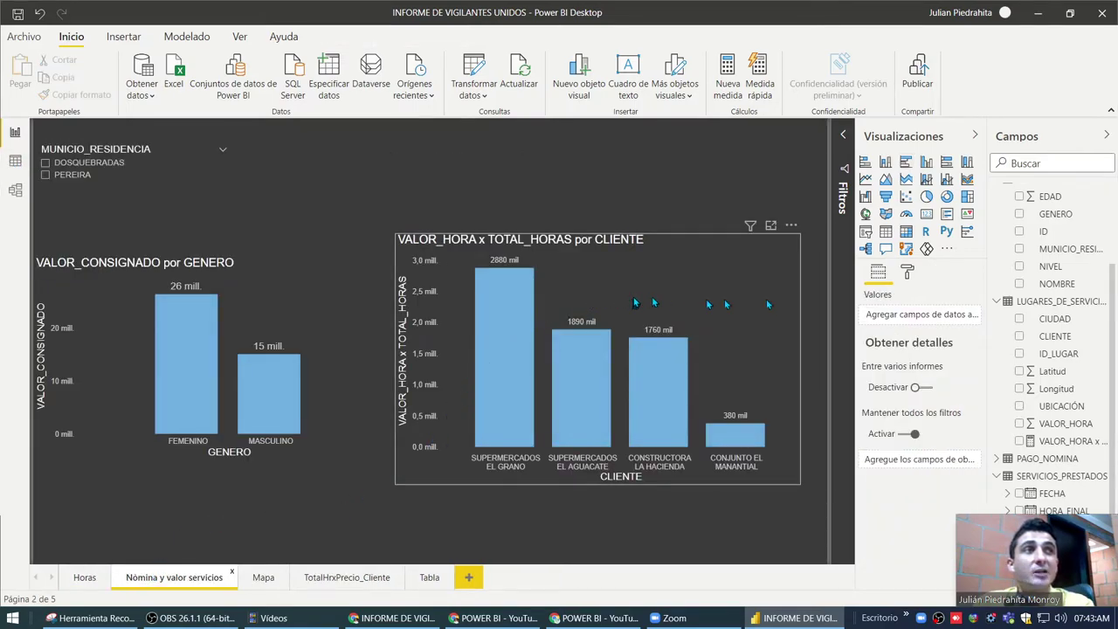
scroll(1025, 290, "up", 2)
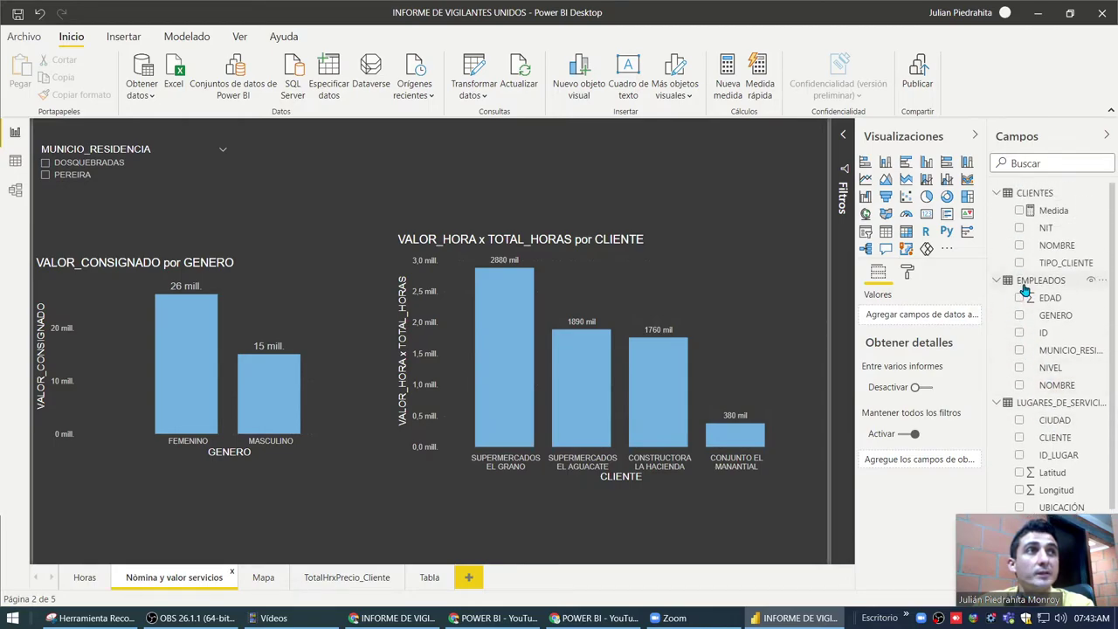
scroll(1041, 261, "down", 3)
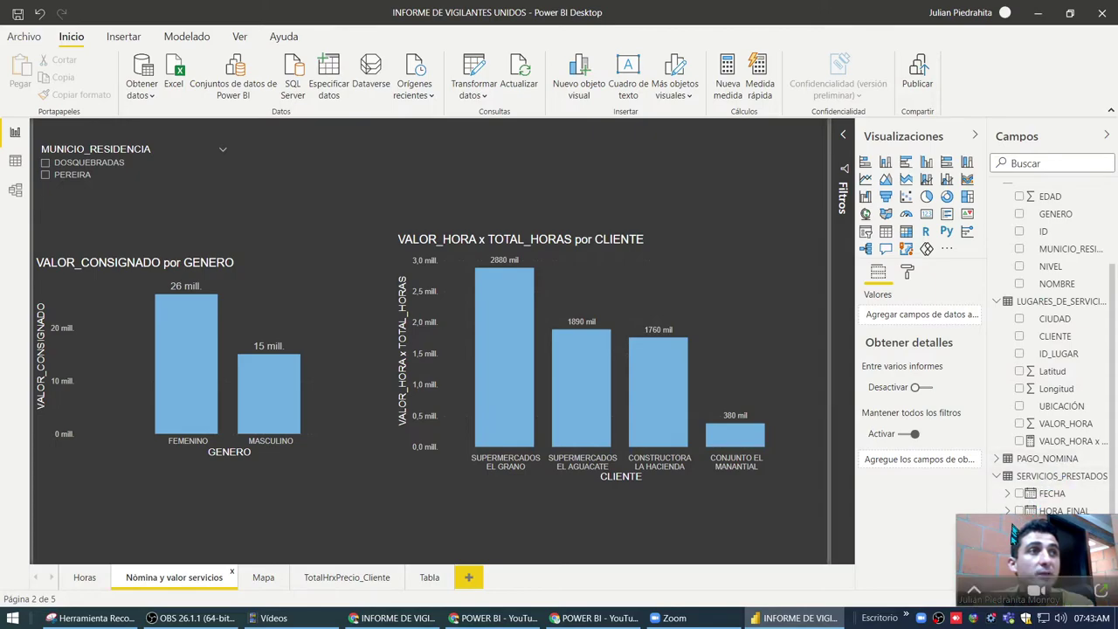
left_click_drag(1030, 559, 849, 544)
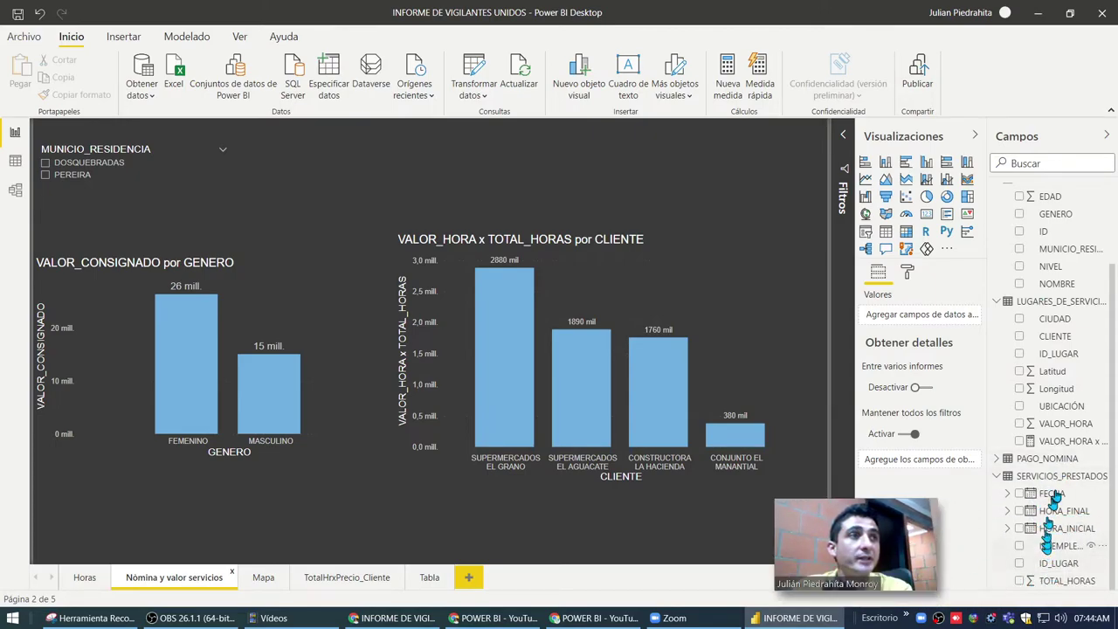
left_click(1052, 442)
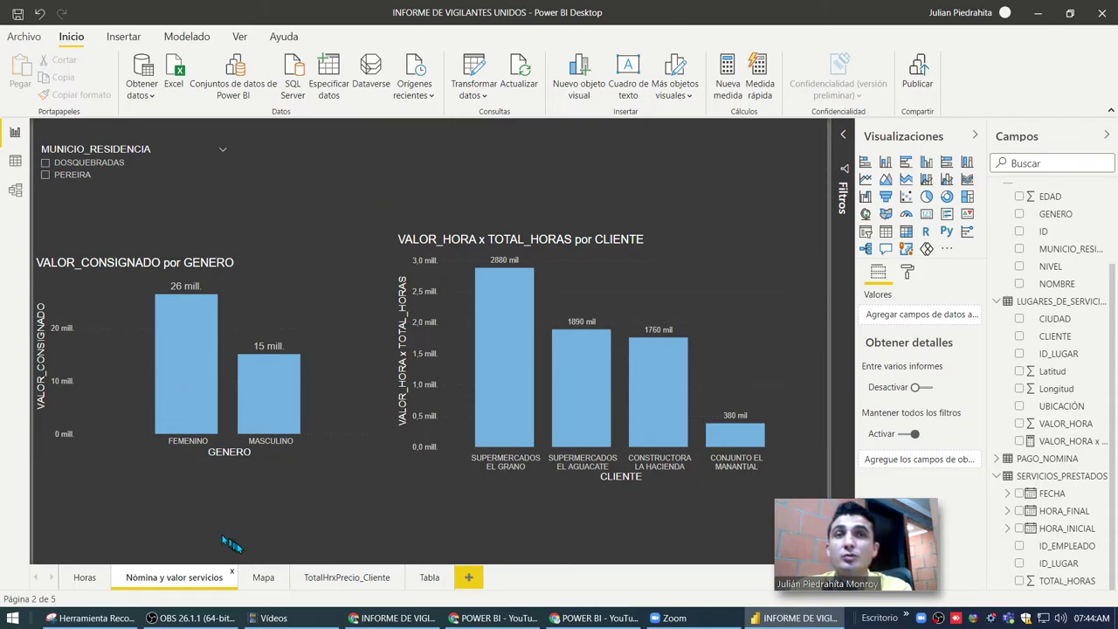
left_click(260, 577)
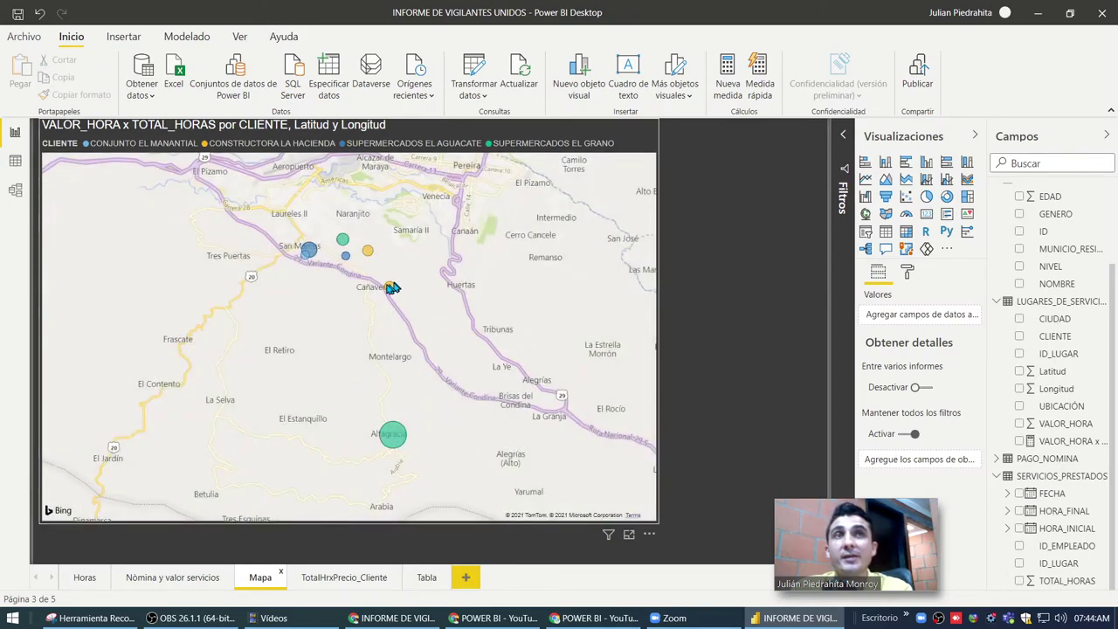
Inspect the Mapa page's client bubbles, then open the TotalHrxPrecio_Cliente page
mouse_move(386, 289)
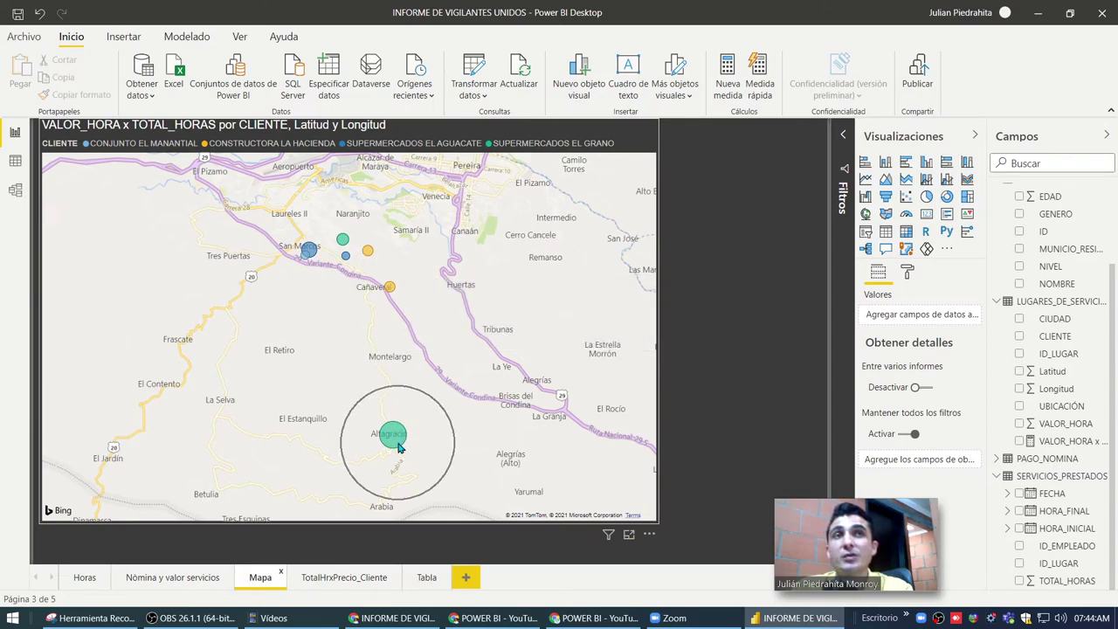
mouse_move(399, 447)
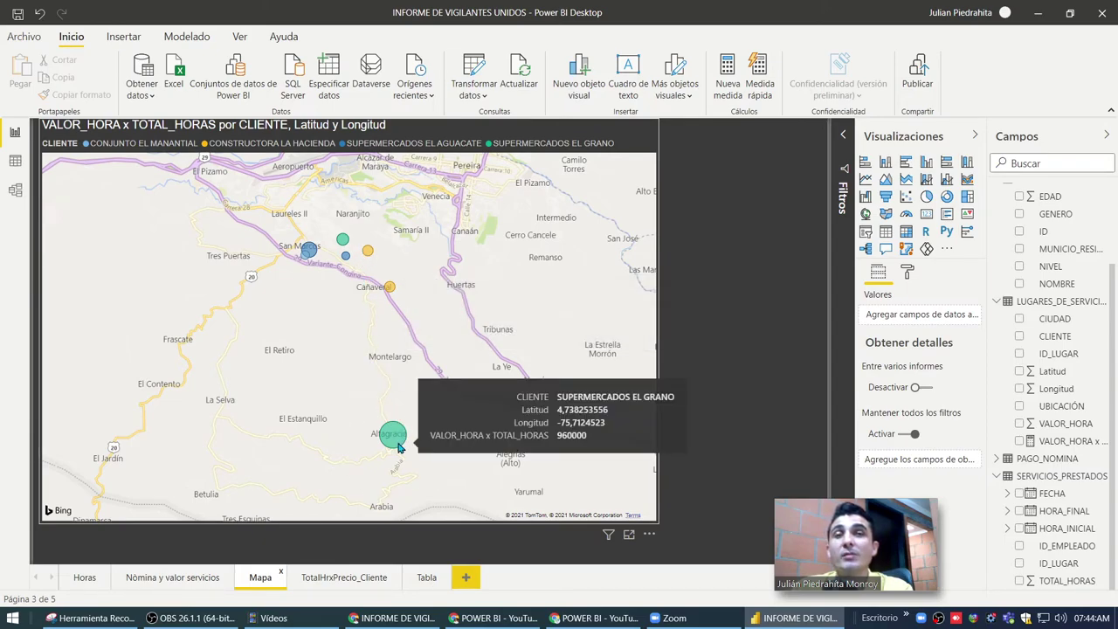
left_click(349, 578)
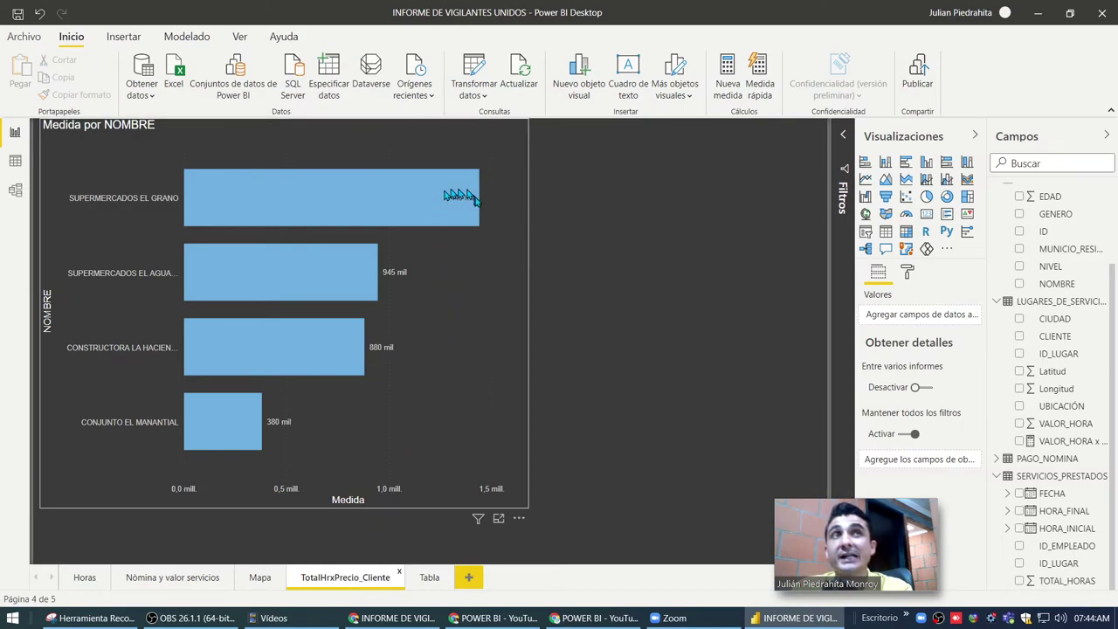
scroll(1039, 219, "up", 1)
scroll(1039, 210, "up", 2)
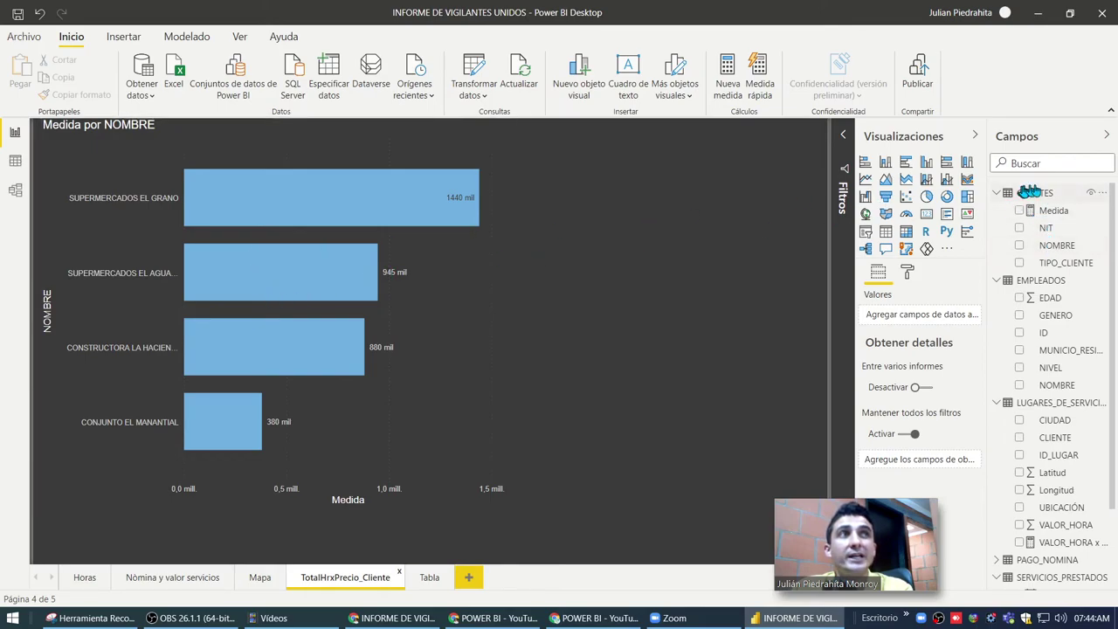
Check the CLIENTES Medida measure and the Tabla page's 3.645.000,00 total, then switch to OBS Studio
left_click(1041, 213)
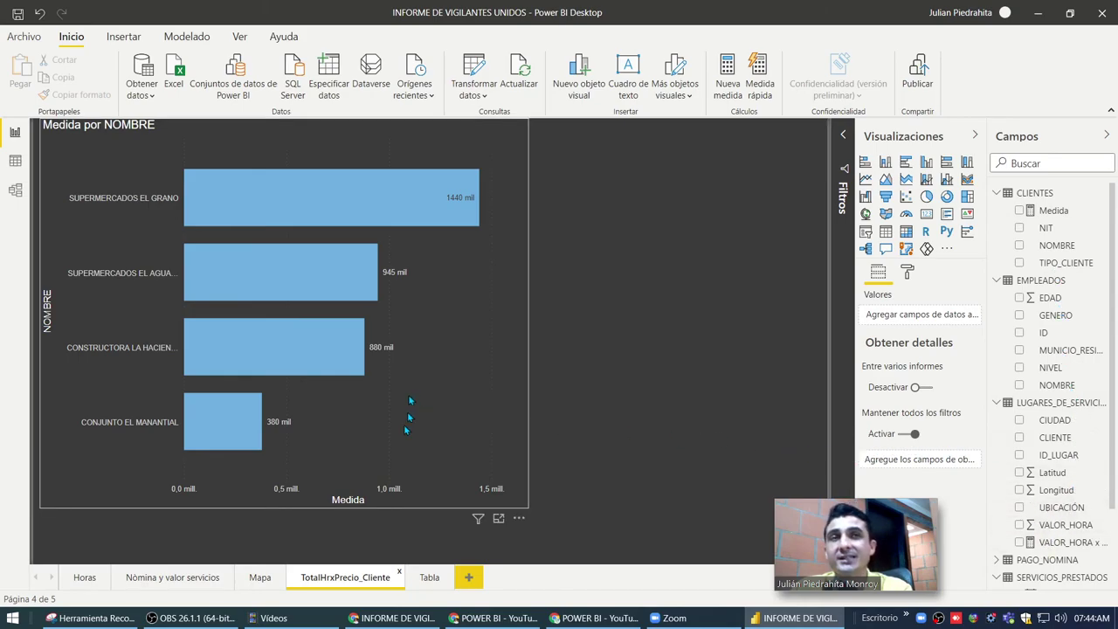
left_click(427, 578)
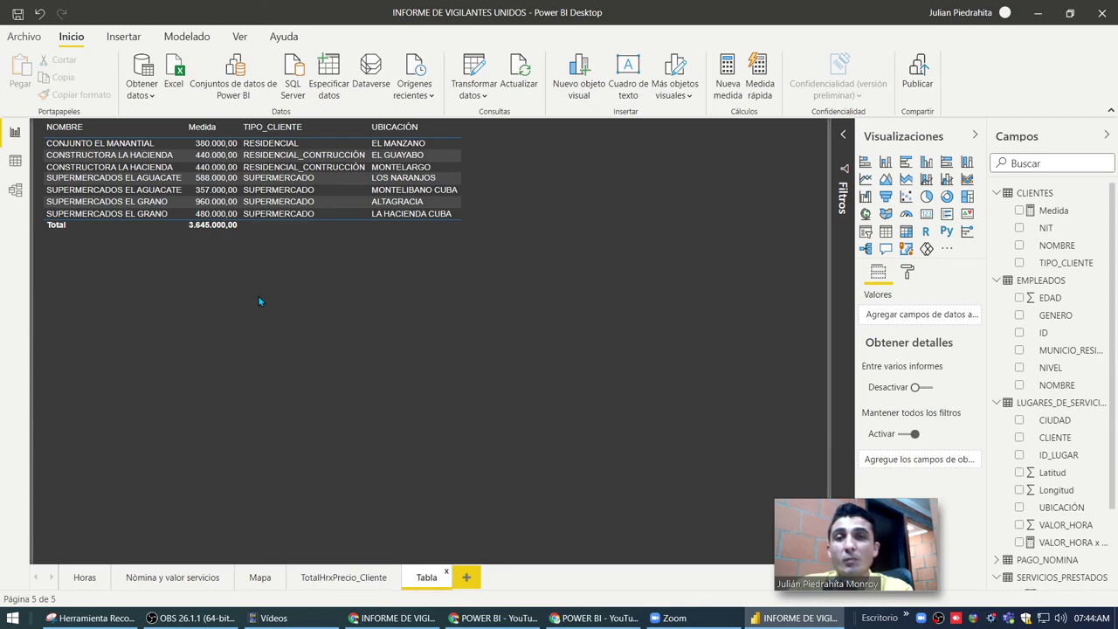
left_click(191, 617)
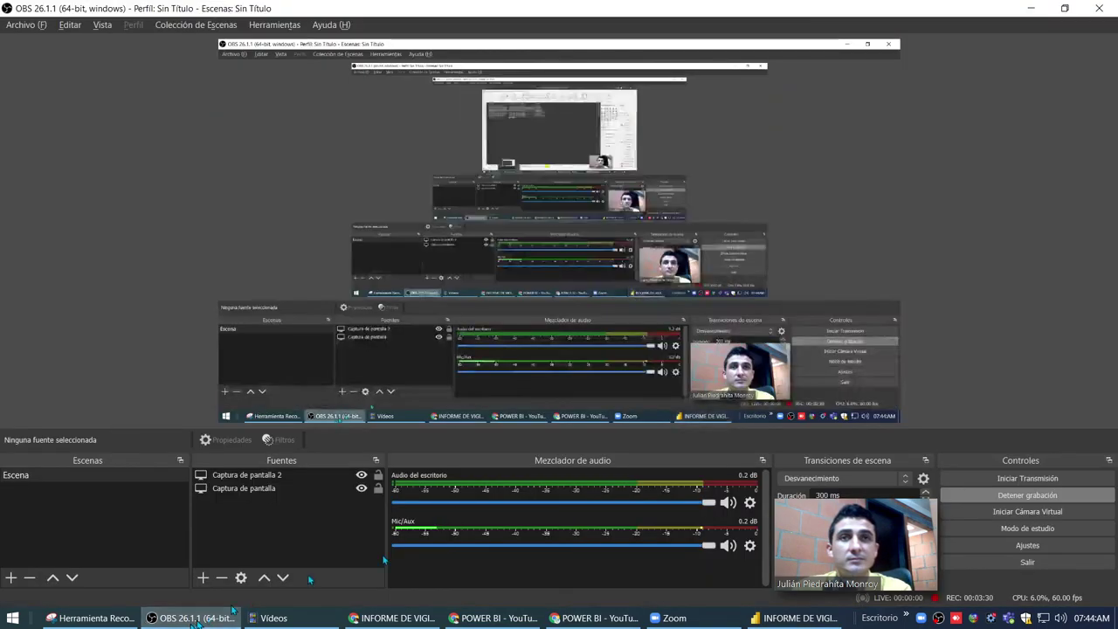